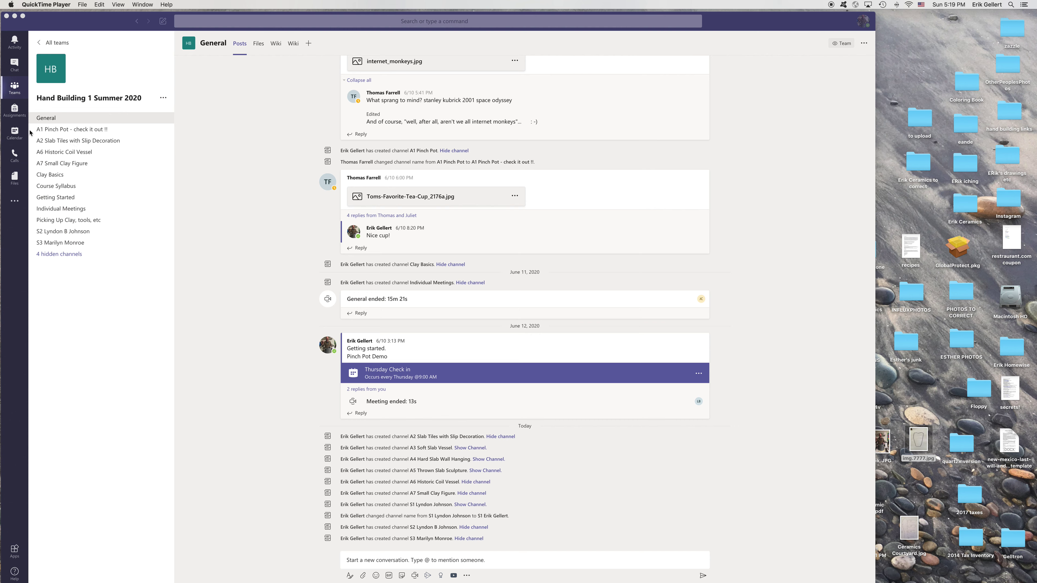
- Open the A1 Pinch Pot channel and look through its posted YouTube tutorials
{"action": "left_click", "coordinate": [51, 131]}
{"action": "left_click", "coordinate": [51, 131]}
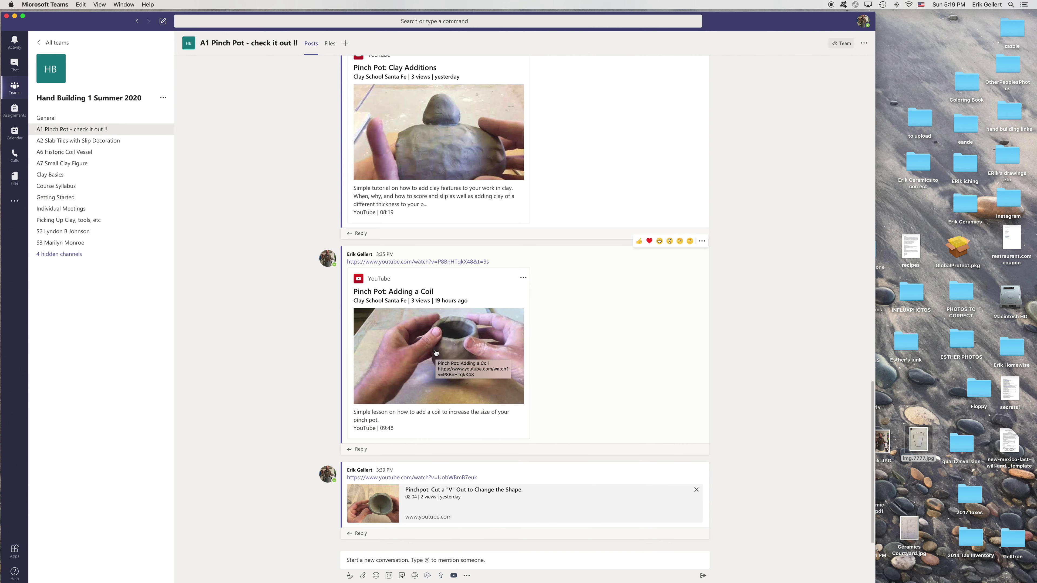
{"action": "scroll", "coordinate": [437, 347], "scroll_direction": "up", "scroll_amount": 5}
{"action": "scroll", "coordinate": [437, 346], "scroll_direction": "up", "scroll_amount": 6}
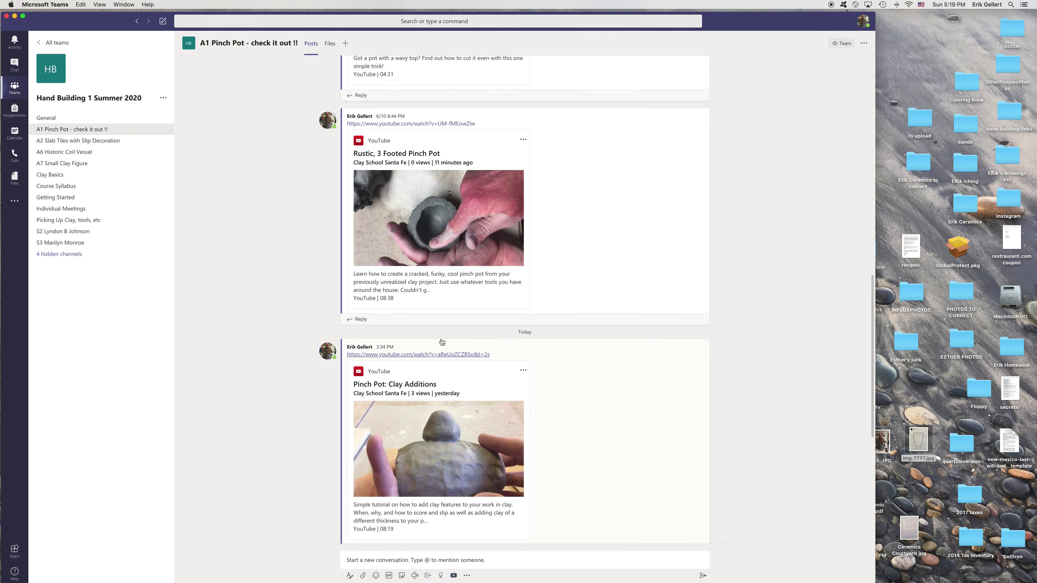
{"action": "scroll", "coordinate": [452, 326], "scroll_direction": "up", "scroll_amount": 5}
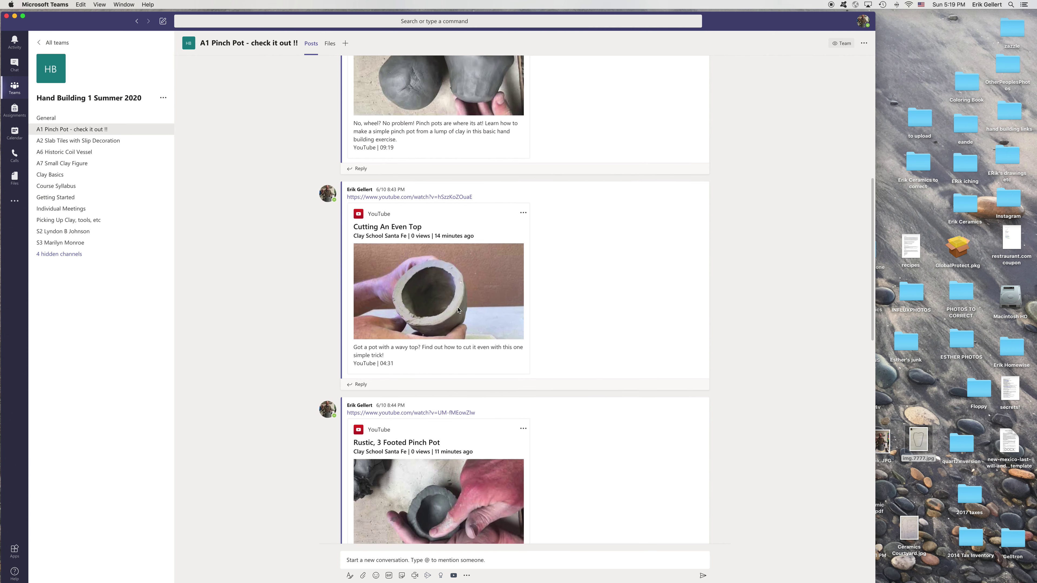
{"action": "scroll", "coordinate": [478, 272], "scroll_direction": "up", "scroll_amount": 6}
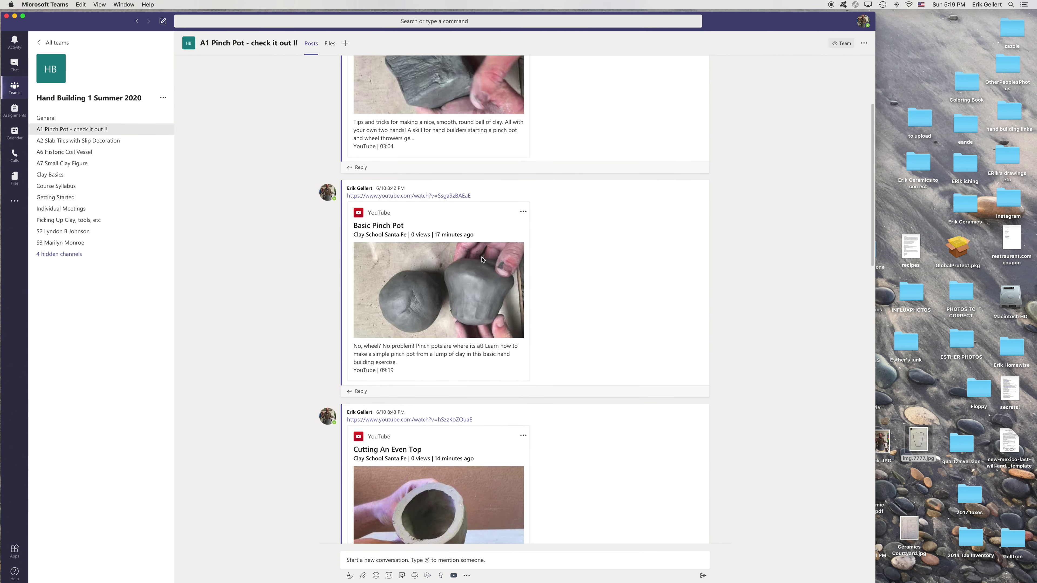
{"action": "scroll", "coordinate": [471, 283], "scroll_direction": "down", "scroll_amount": 6}
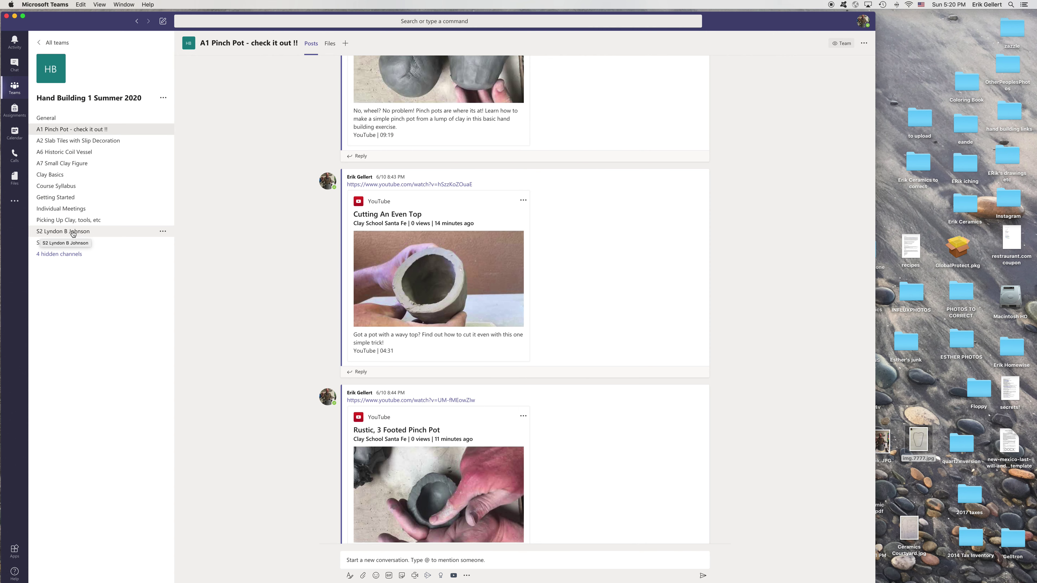
- Browse the S2 Lyndon B Johnson, A1 Pinch Pot and A6 Historic Coil Vessel channels
{"action": "left_click", "coordinate": [74, 233]}
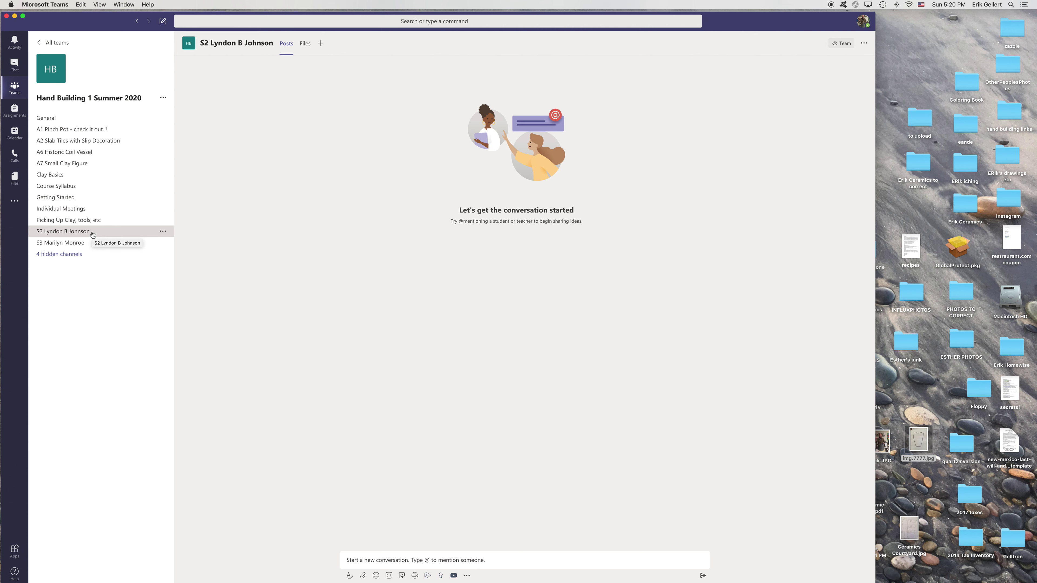
{"action": "left_click", "coordinate": [76, 131]}
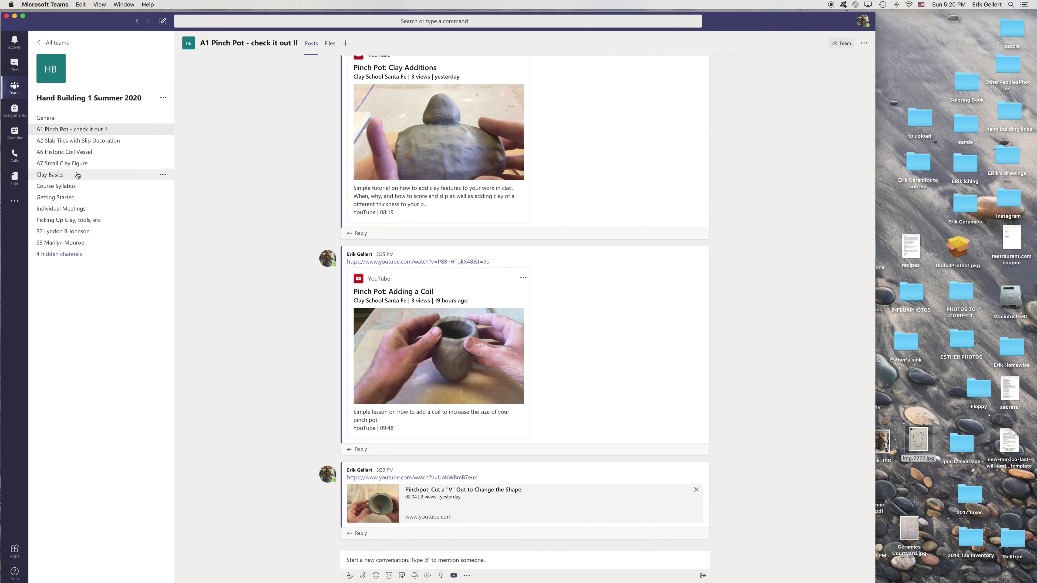
{"action": "left_click", "coordinate": [72, 153]}
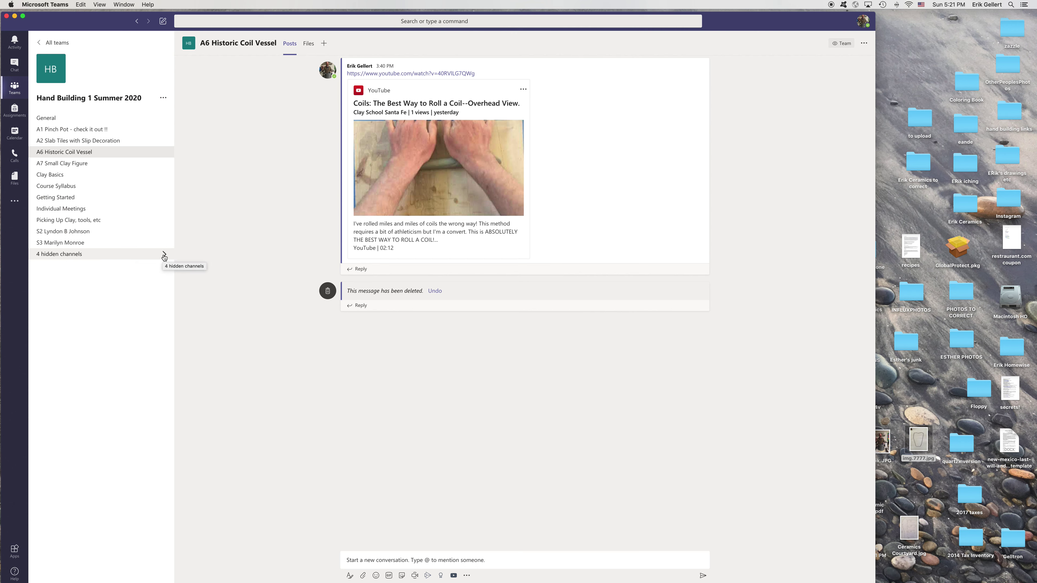
- Open the S1 student channel from the team's hidden channels
{"action": "left_click", "coordinate": [163, 256]}
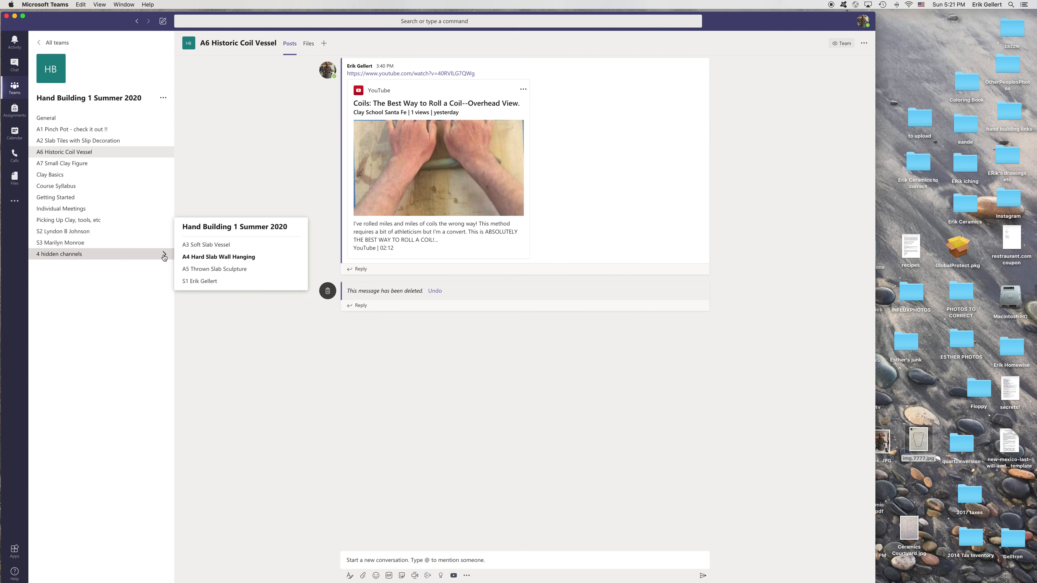
{"action": "left_click", "coordinate": [202, 281]}
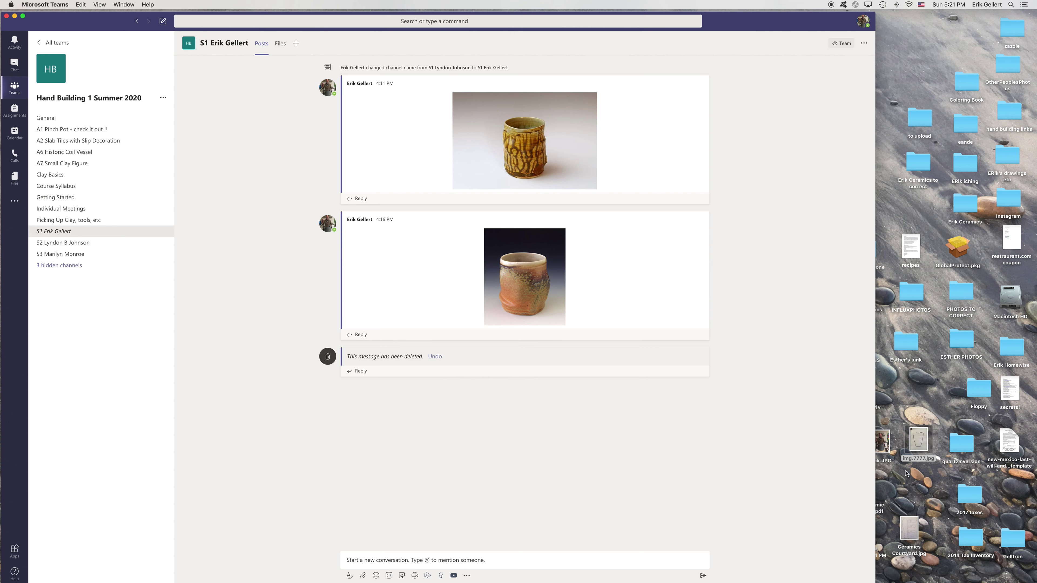
- Open the desktop image img.7777.jpg in Preview
{"action": "left_click", "coordinate": [918, 440]}
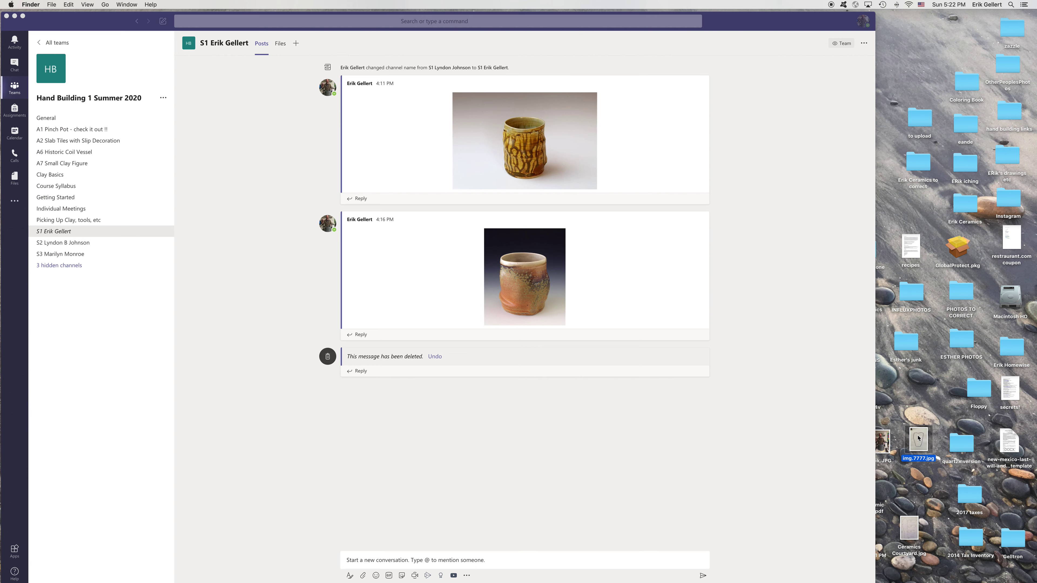
{"action": "right_click", "coordinate": [918, 441]}
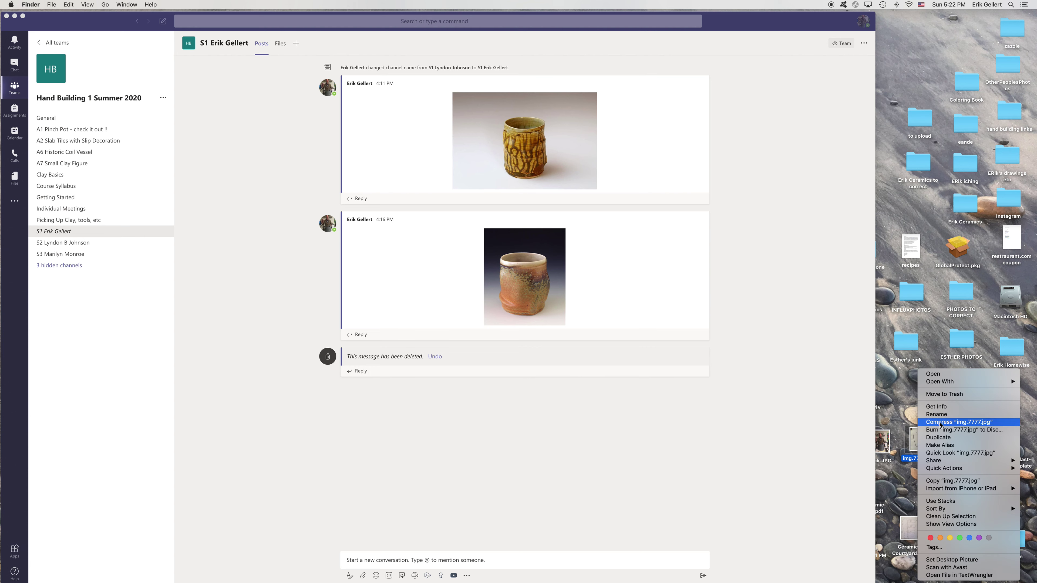
{"action": "mouse_move", "coordinate": [938, 384]}
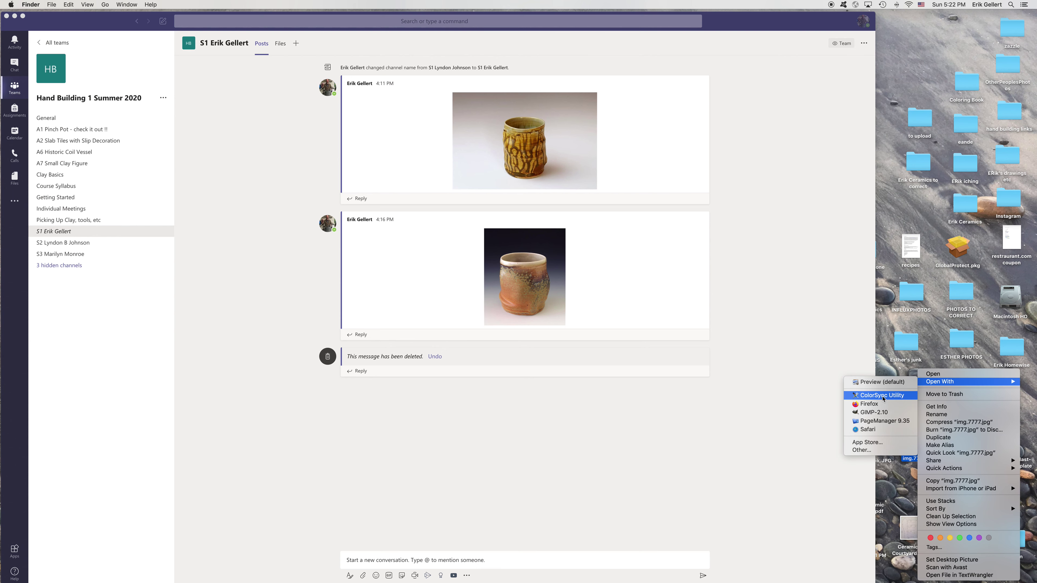
{"action": "left_click", "coordinate": [882, 382]}
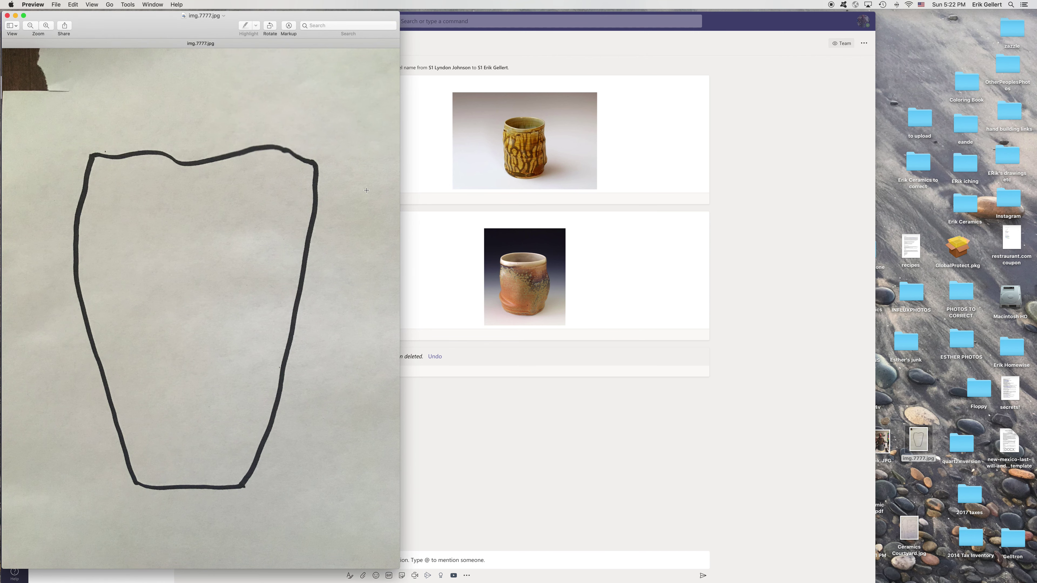
- Resize the pot drawing proportionally to a height of 1400 pixels
{"action": "left_click", "coordinate": [127, 5]}
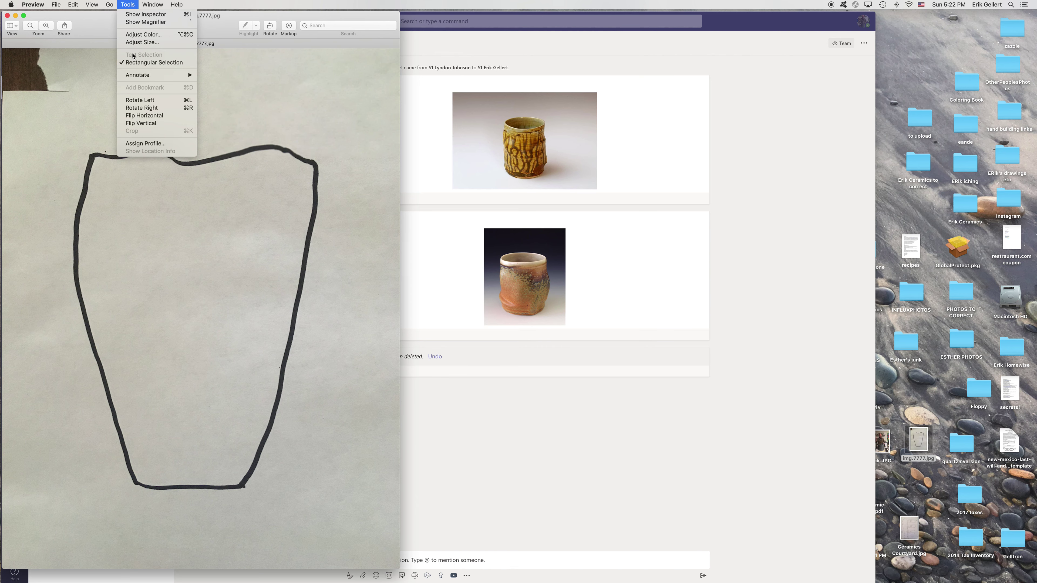
{"action": "left_click", "coordinate": [142, 43]}
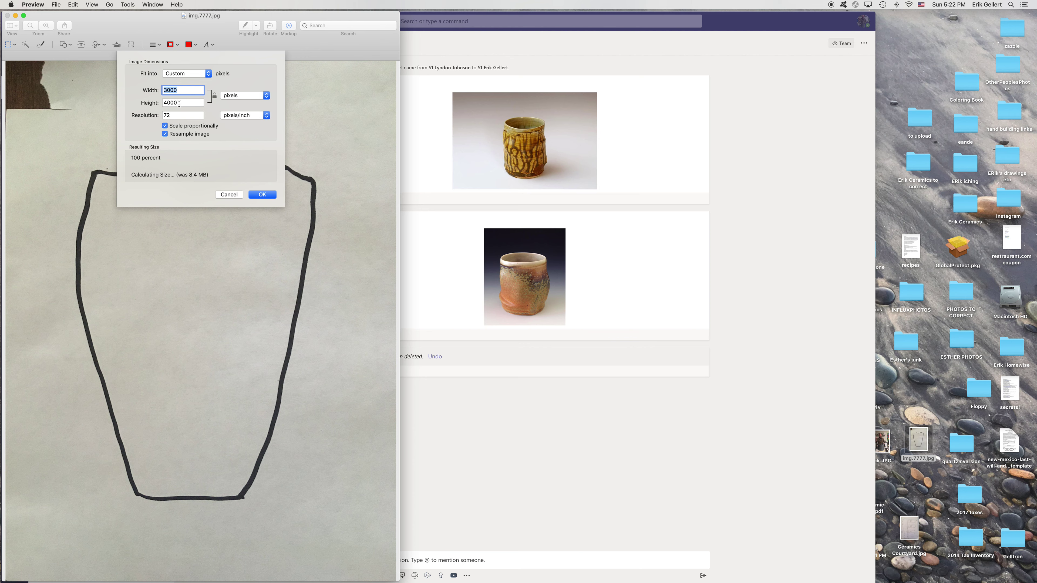
{"action": "key", "text": "Tab"}
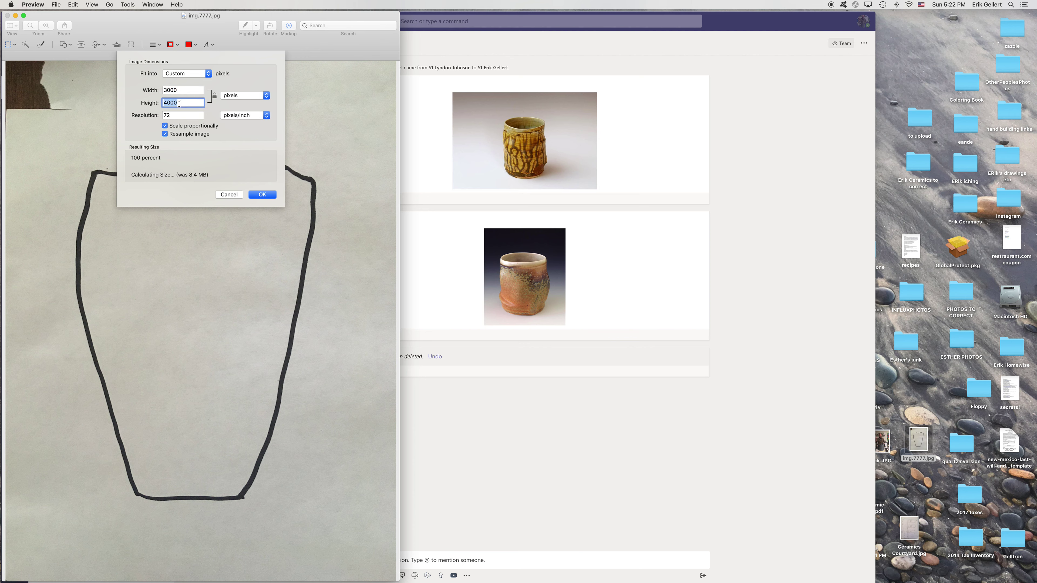
{"action": "type", "text": "1400"}
{"action": "left_click", "coordinate": [262, 195]}
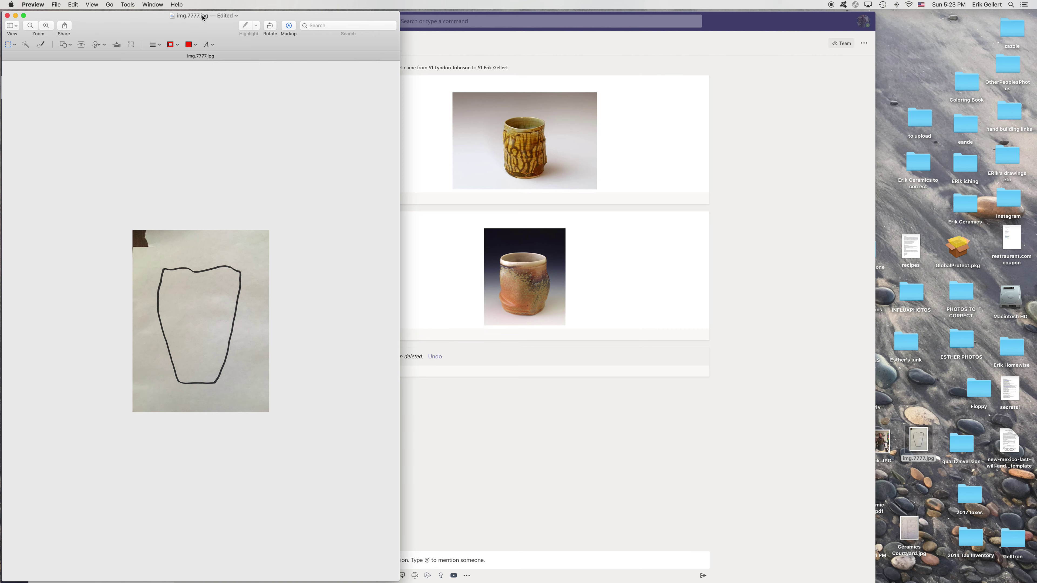
- Rename the image file as A1.pinchpot followed by a dot and the student's first name
{"action": "left_click", "coordinate": [236, 17]}
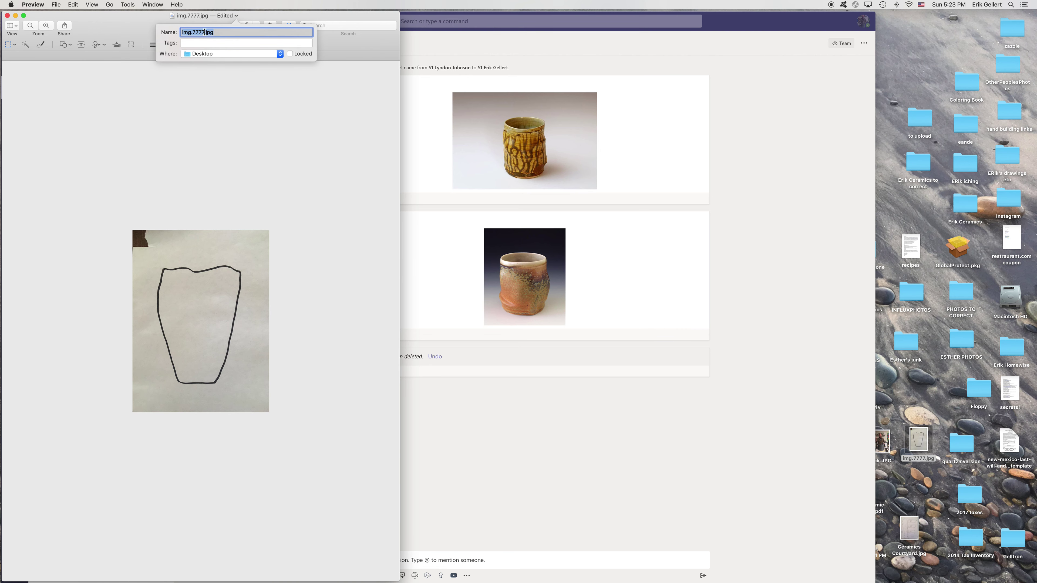
{"action": "left_click", "coordinate": [205, 32]}
{"action": "key", "text": "BackSpace"}
{"action": "key", "text": "BackSpace"}
{"action": "key", "text": "BackSpace"}
{"action": "key", "text": "BackSpace"}
{"action": "key", "text": "BackSpace"}
{"action": "key", "text": "BackSpace"}
{"action": "key", "text": "BackSpace"}
{"action": "key", "text": "BackSpace"}
{"action": "type", "text": "A1.pinchpot.erik"}
{"action": "key", "text": "Return"}
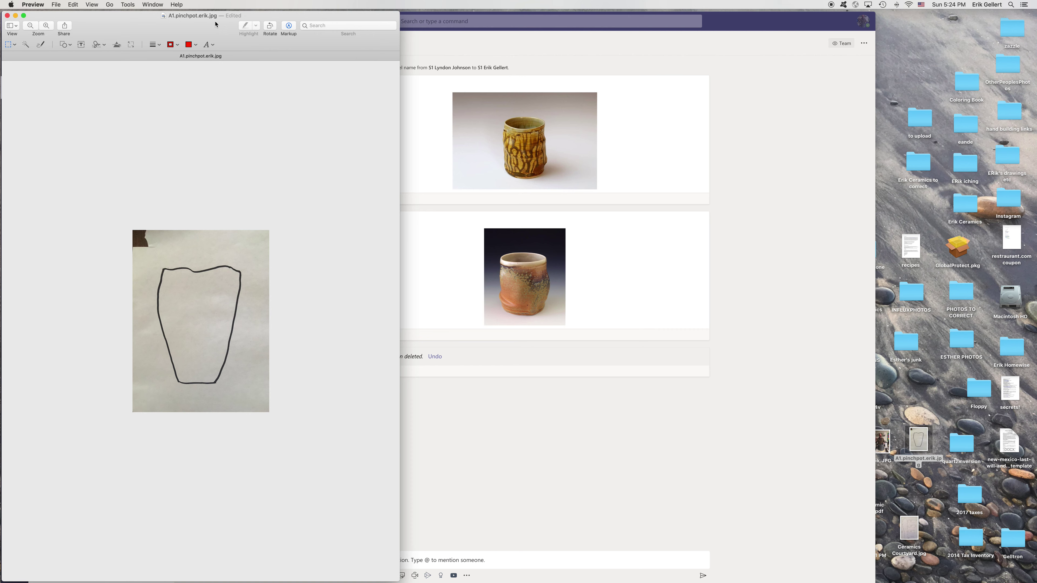
- Switch to Microsoft Teams and attach the renamed desktop image to a new S1 channel conversation, replacing the existing file of that name
{"action": "left_click", "coordinate": [685, 444]}
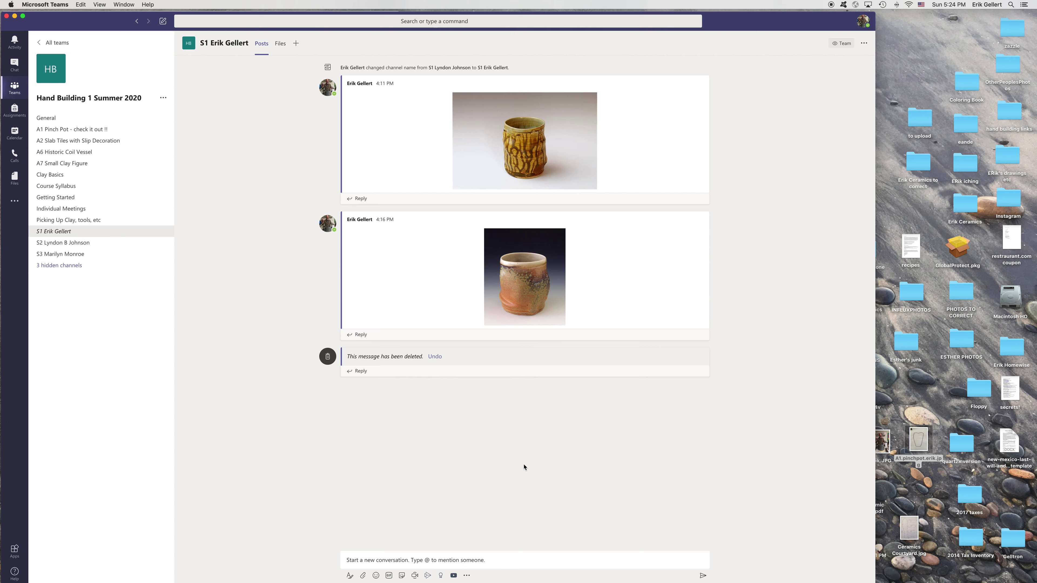
{"action": "left_click", "coordinate": [503, 560]}
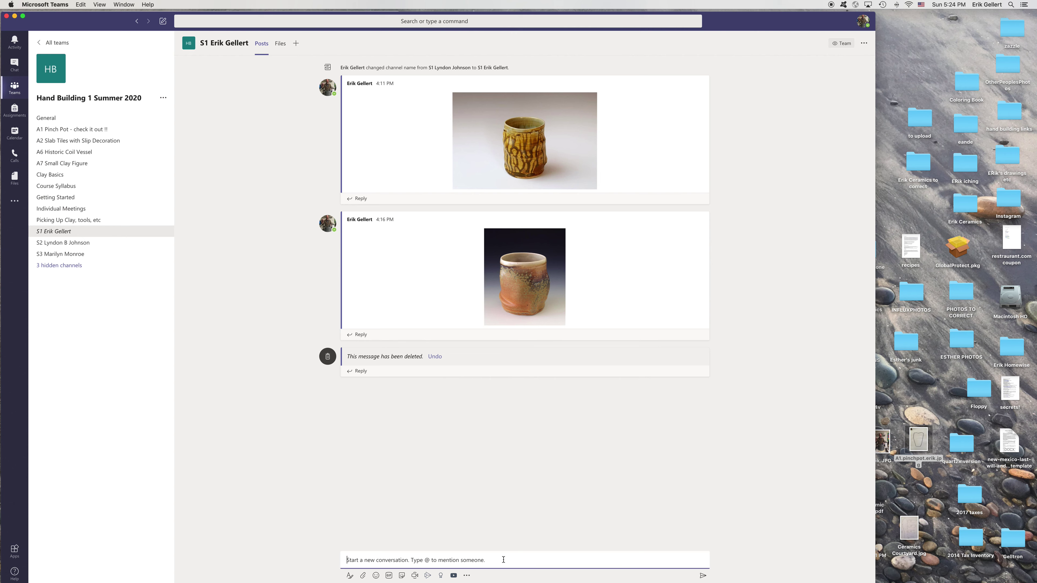
{"action": "left_click", "coordinate": [363, 576]}
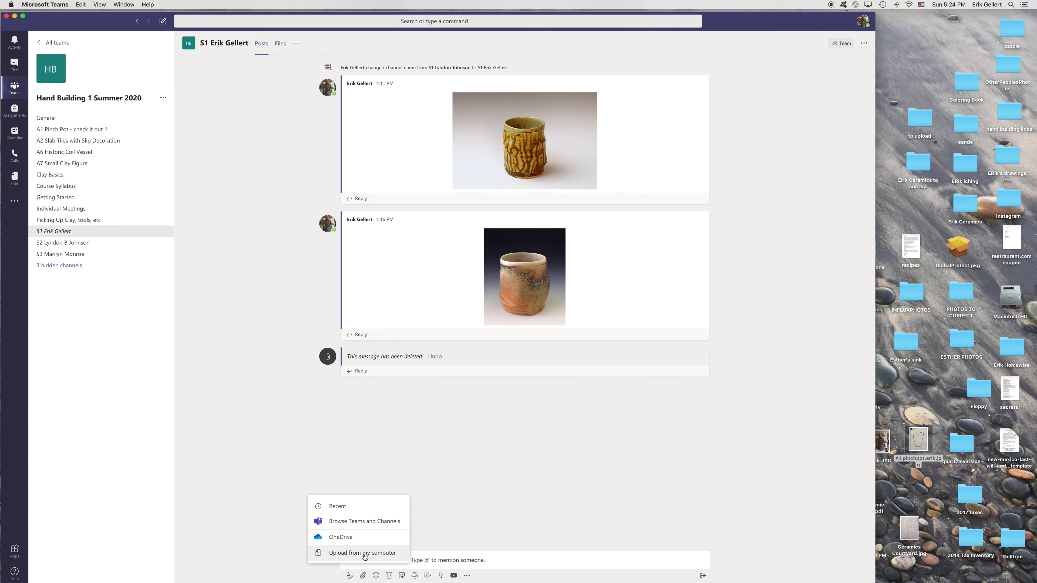
{"action": "left_click", "coordinate": [352, 553]}
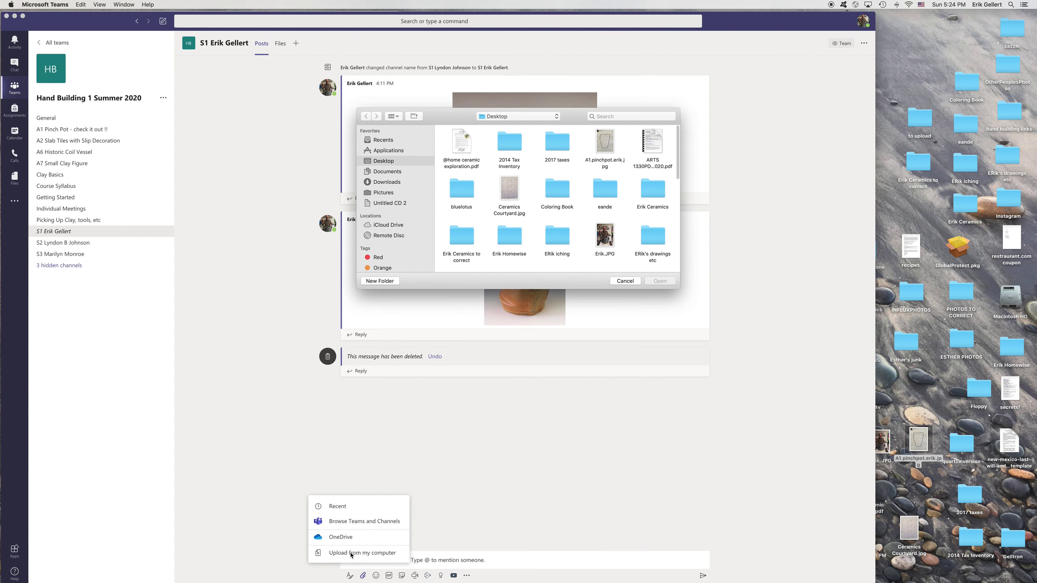
{"action": "left_click", "coordinate": [605, 144]}
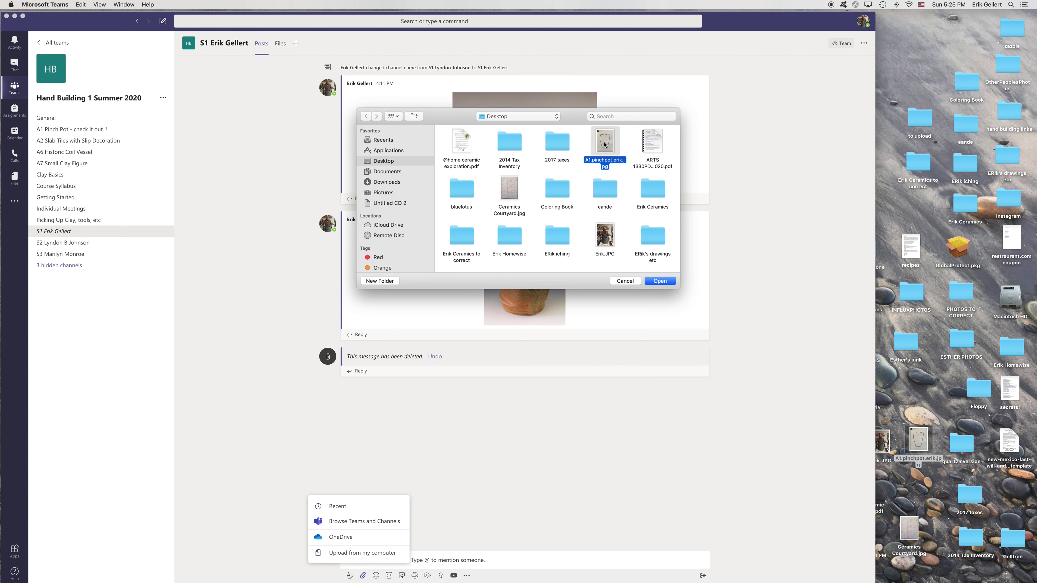
{"action": "left_click", "coordinate": [660, 282]}
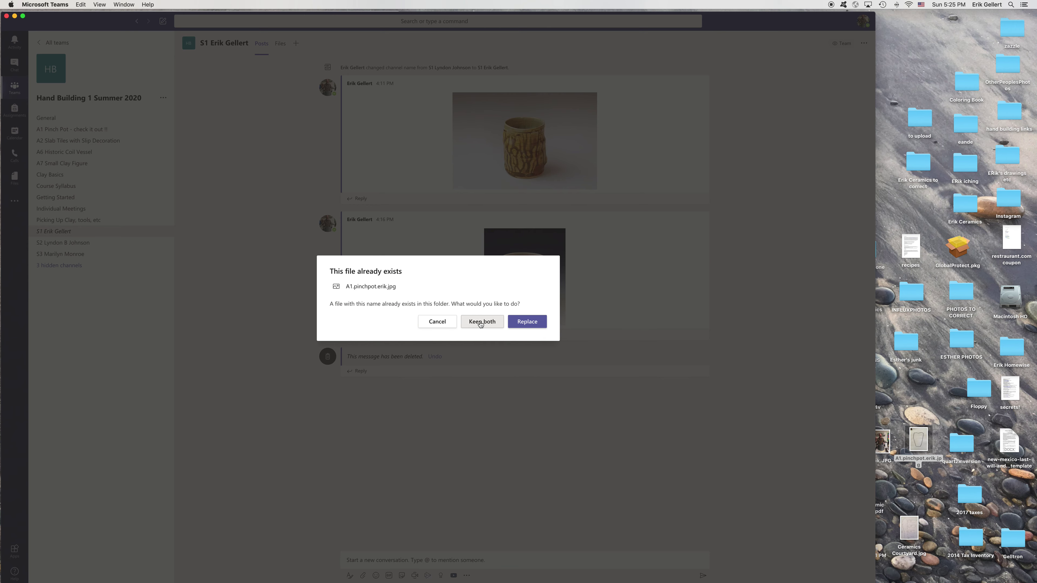
{"action": "left_click", "coordinate": [522, 325]}
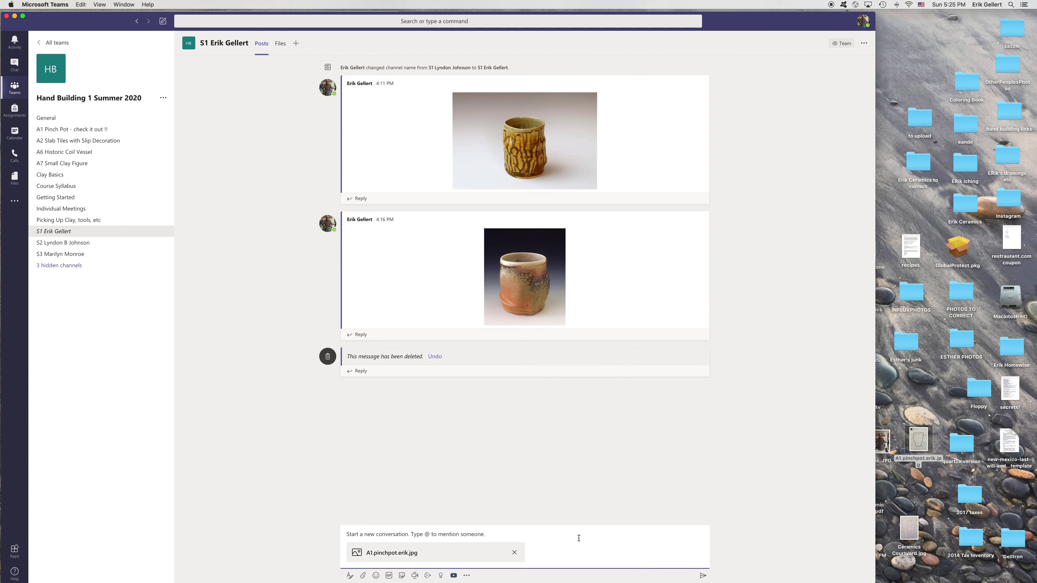
{"action": "key", "text": "Return"}
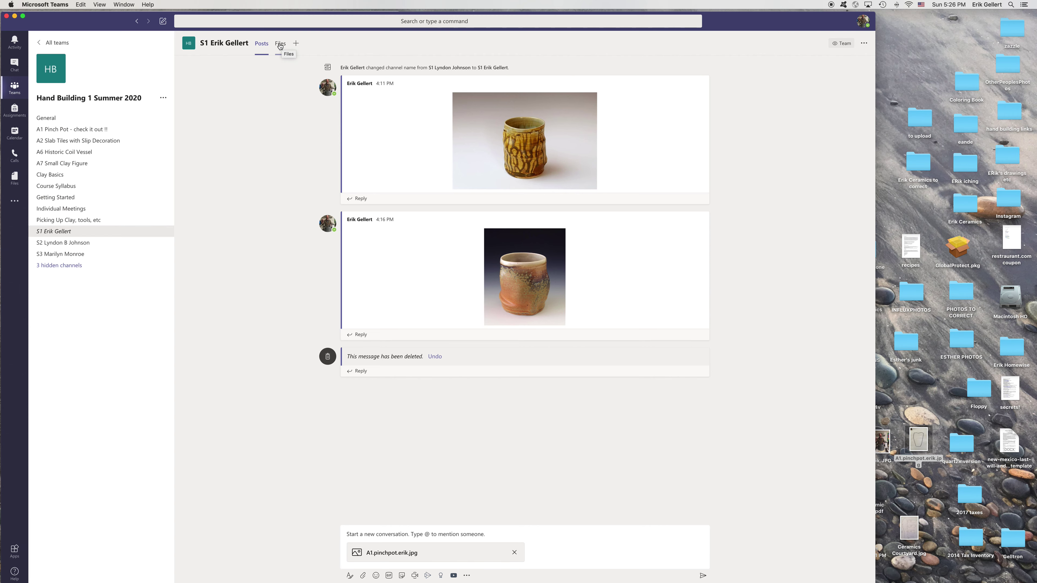
- Show the S1 channel's files as tiles, view the A1 pinch pot image, and return to the file overview
{"action": "left_click", "coordinate": [280, 46]}
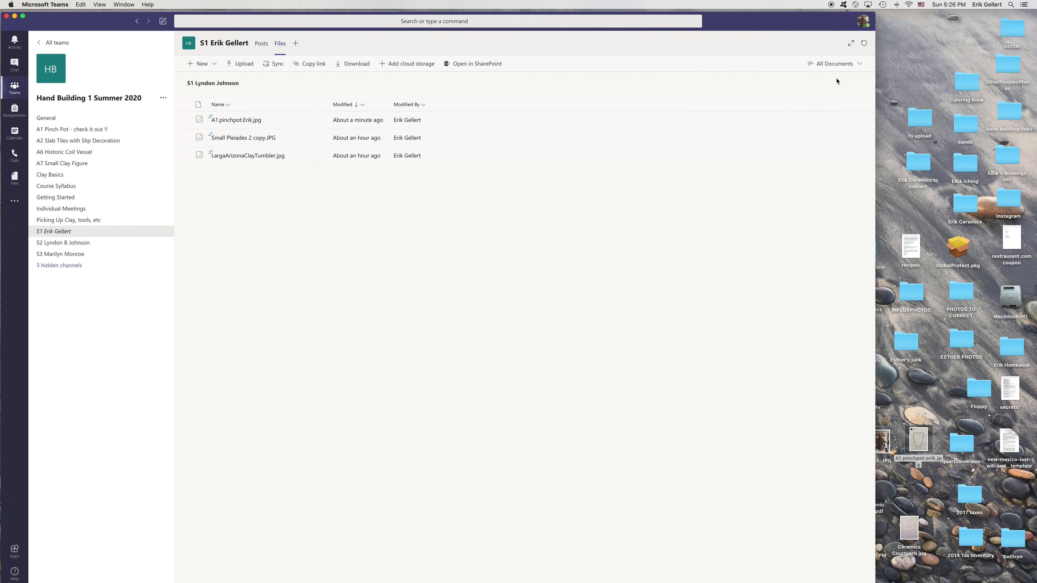
{"action": "left_click", "coordinate": [860, 65]}
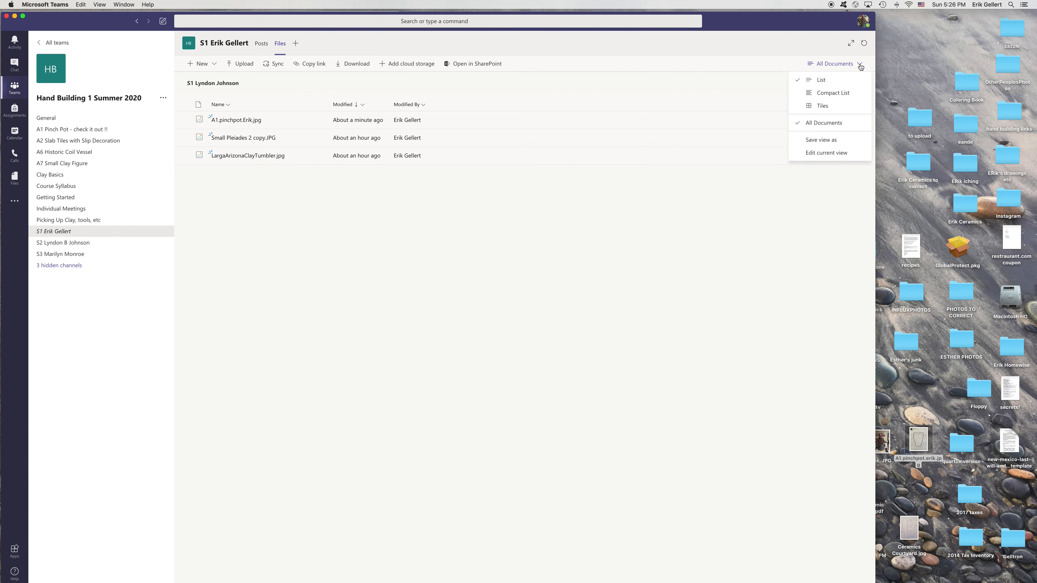
{"action": "left_click", "coordinate": [821, 106]}
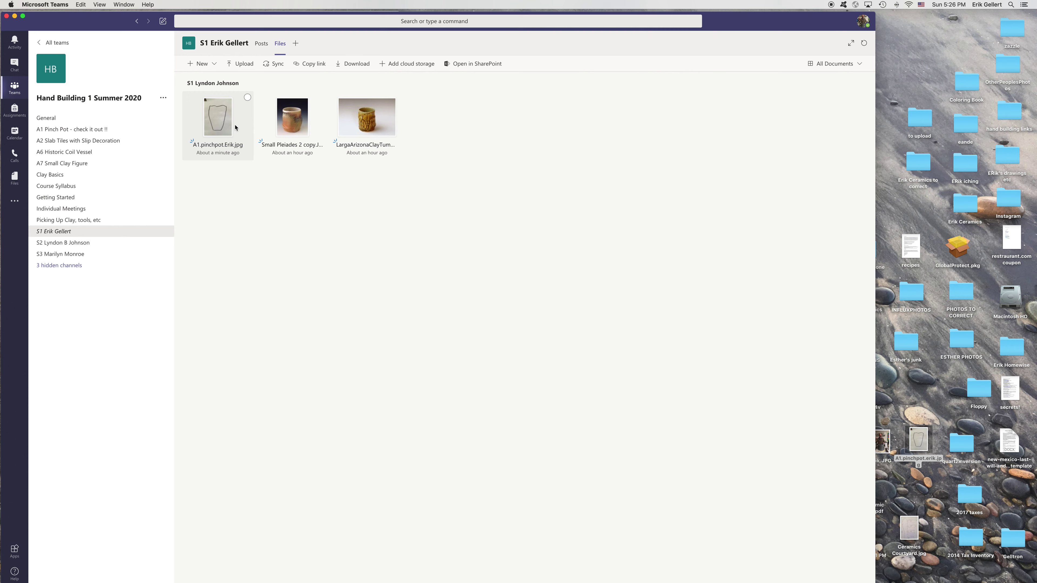
{"action": "left_click", "coordinate": [215, 126]}
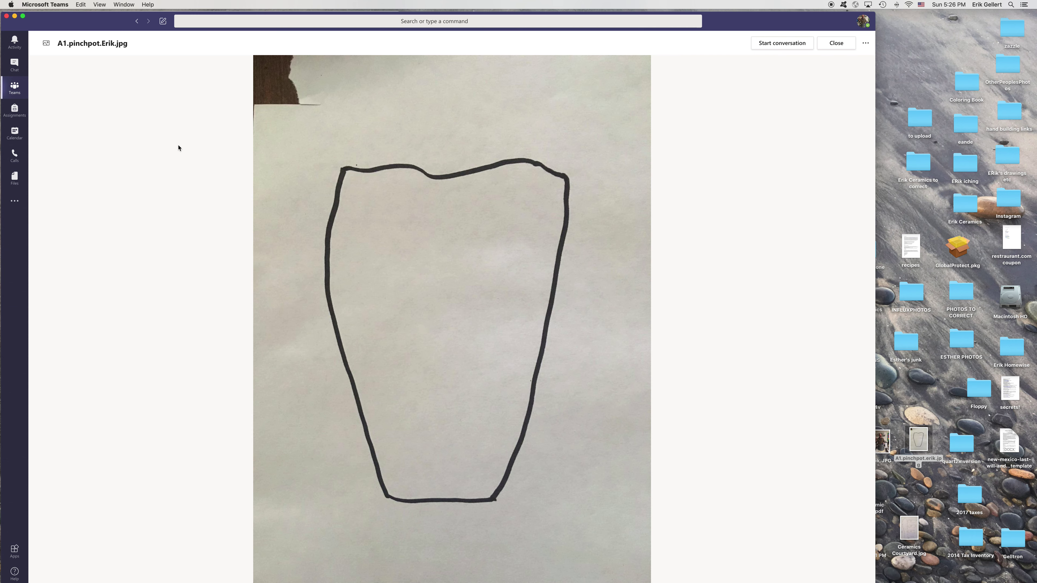
{"action": "left_click", "coordinate": [136, 22]}
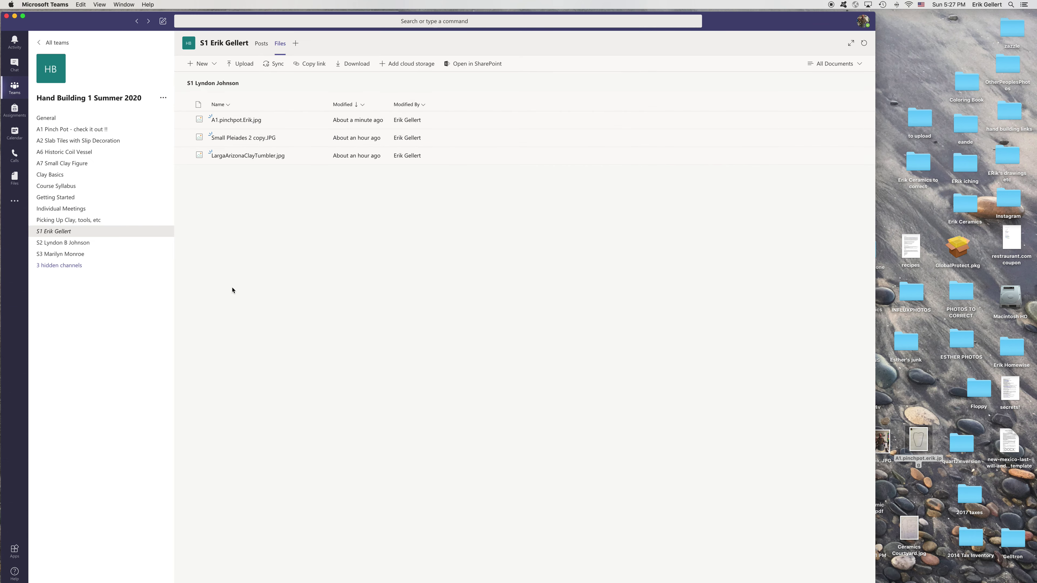